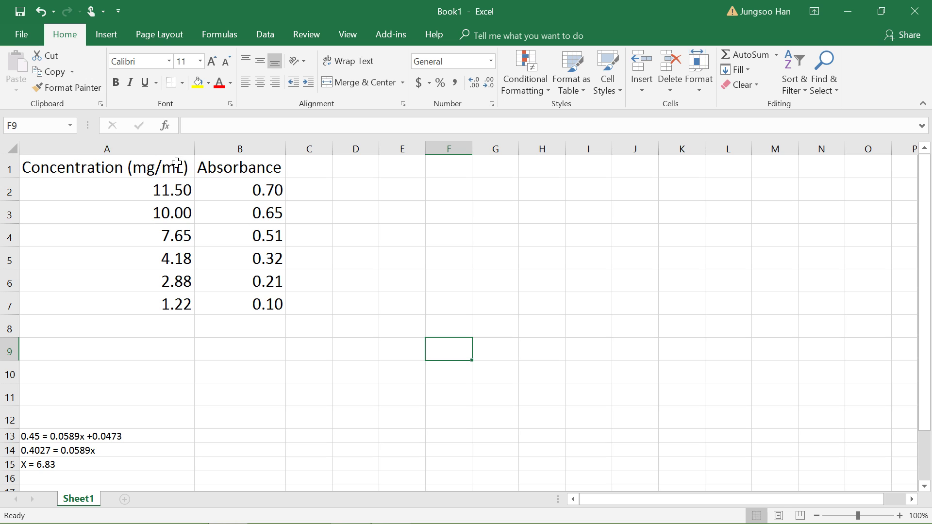
- Format the values in A2:B7 as Number with 2 decimal places
click(146, 170)
click(227, 167)
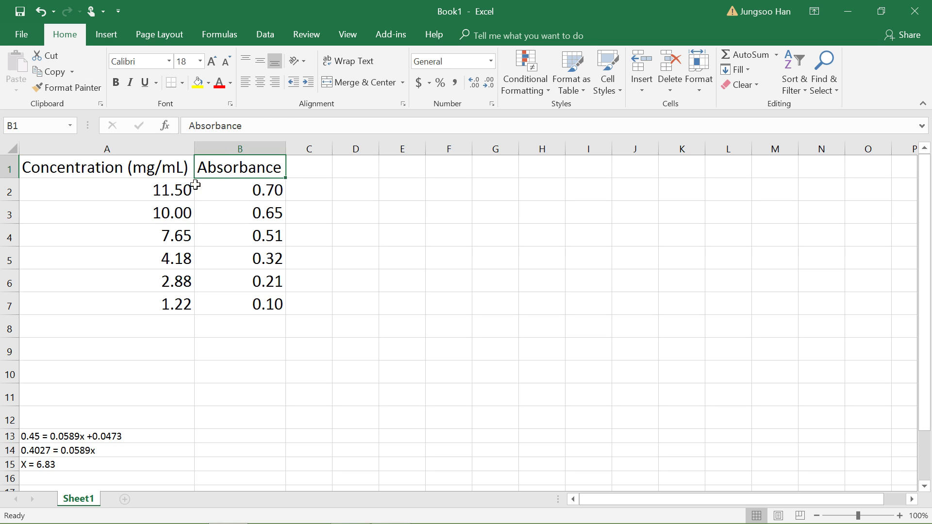
click(163, 189)
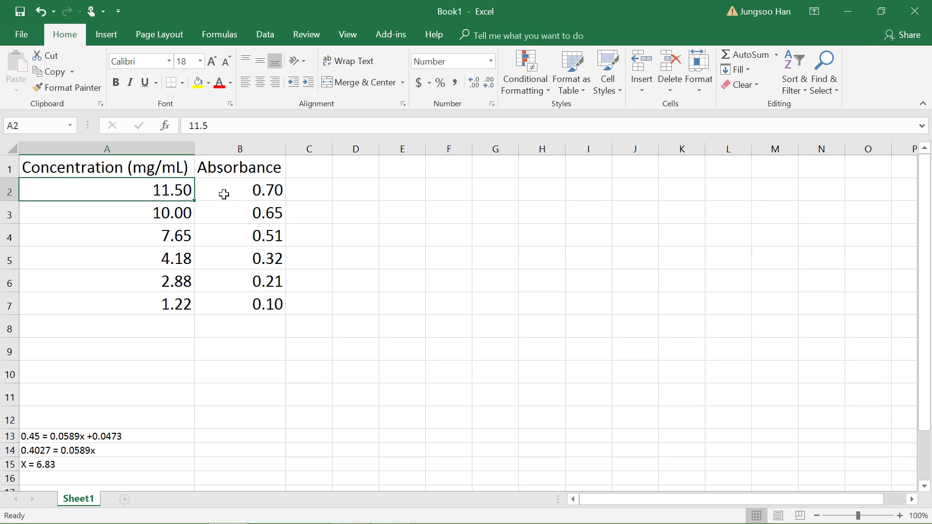
click(343, 273)
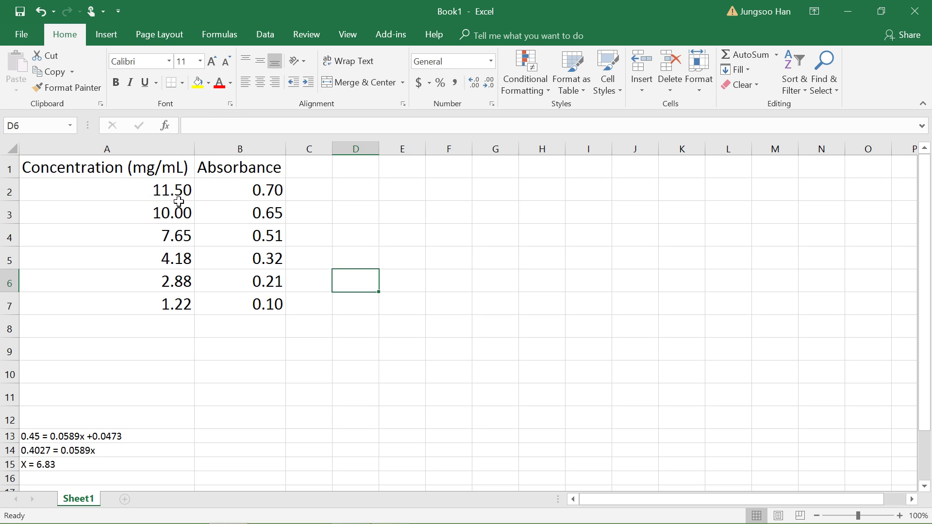
click(146, 192)
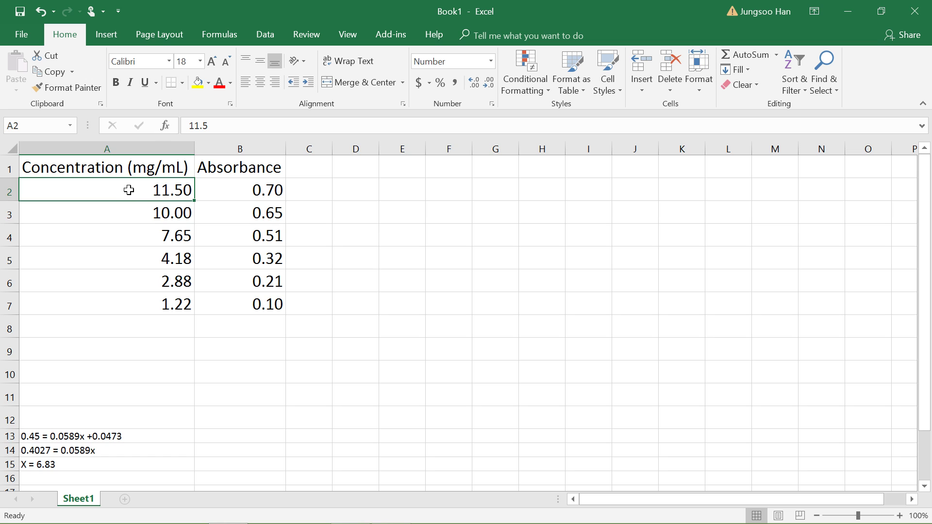
drag(126, 190, 252, 304)
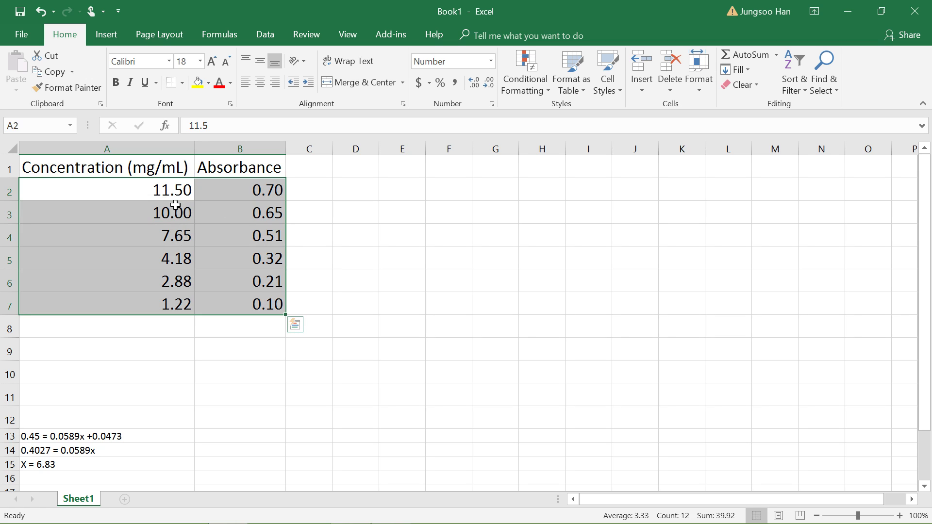
right_click(210, 214)
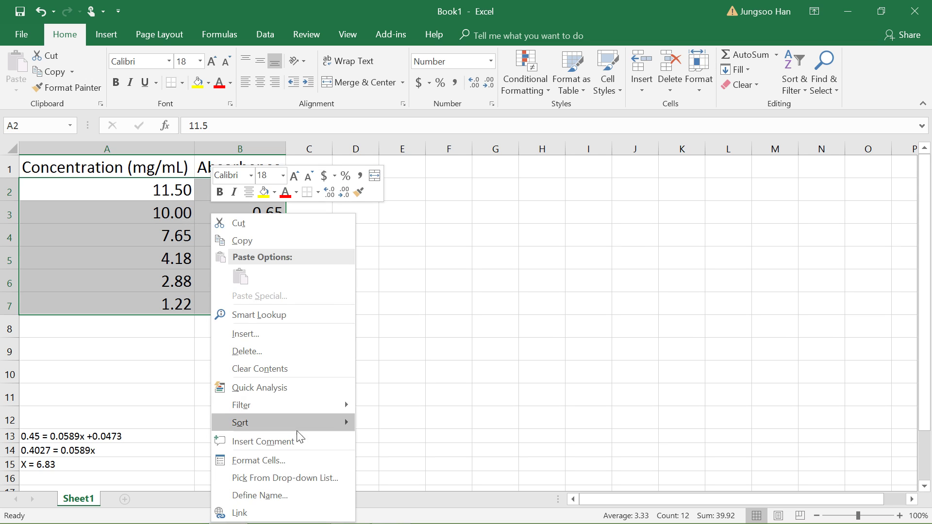
click(282, 461)
click(119, 231)
click(139, 241)
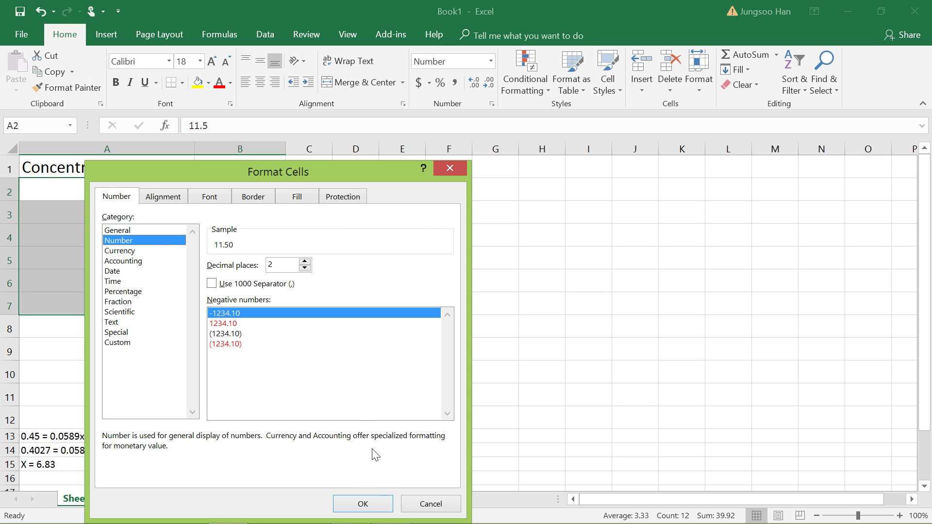
click(363, 504)
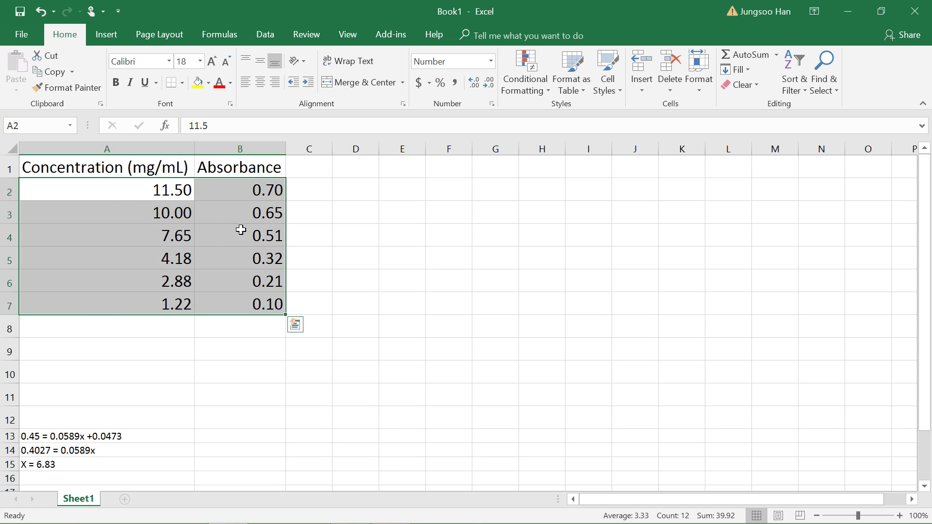
- Insert a plain scatter chart of absorbance versus concentration from the Insert tab
click(109, 35)
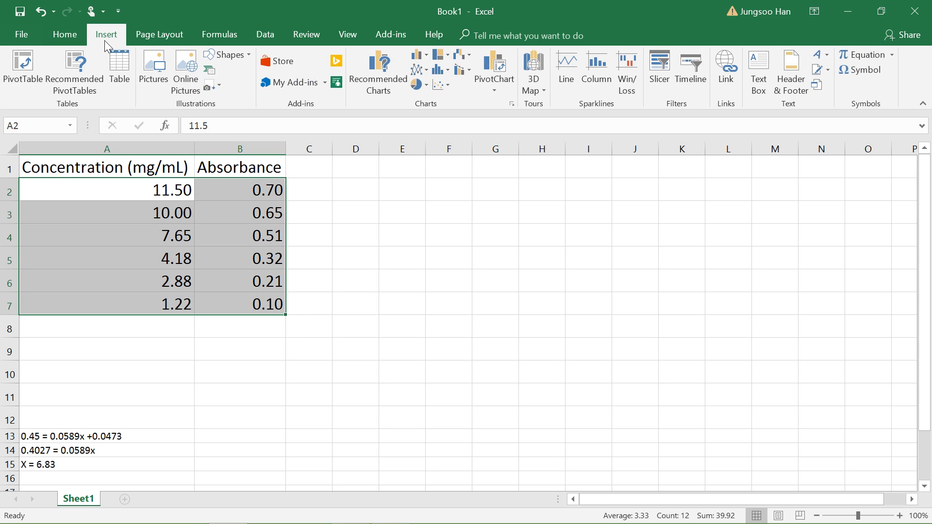
click(442, 83)
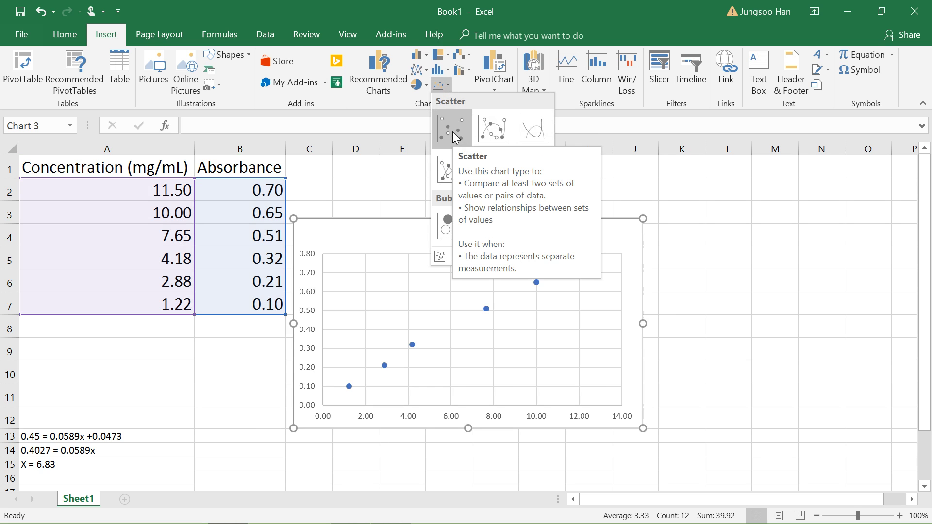
click(453, 132)
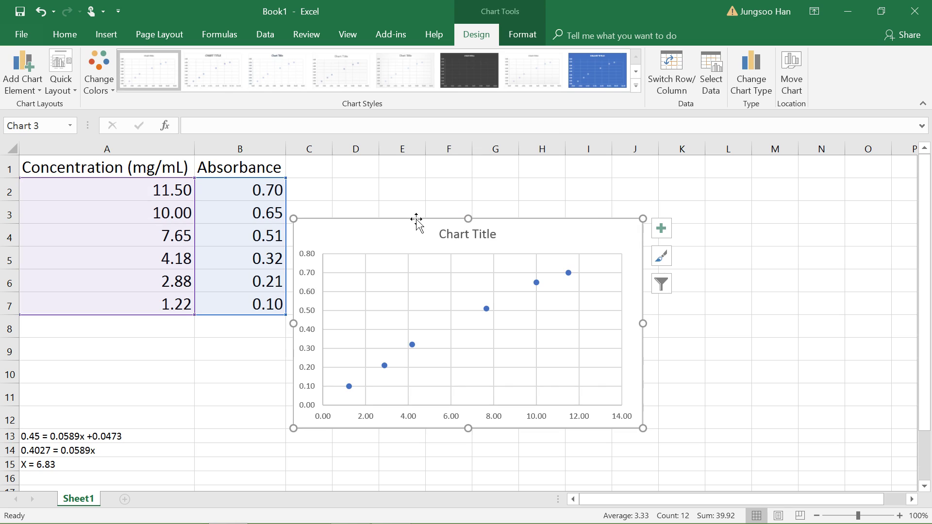
- Move the chart up beside the table and add axis titles
drag(416, 219, 421, 183)
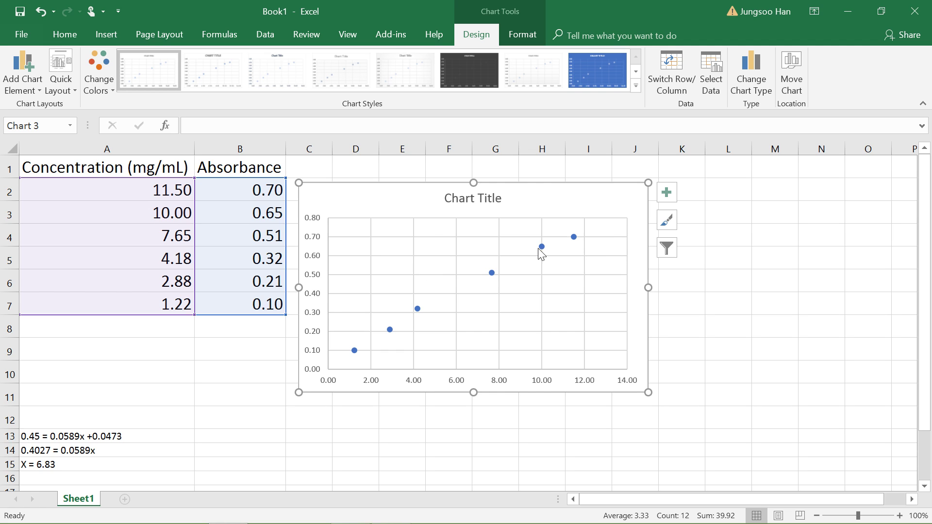
click(668, 195)
click(732, 228)
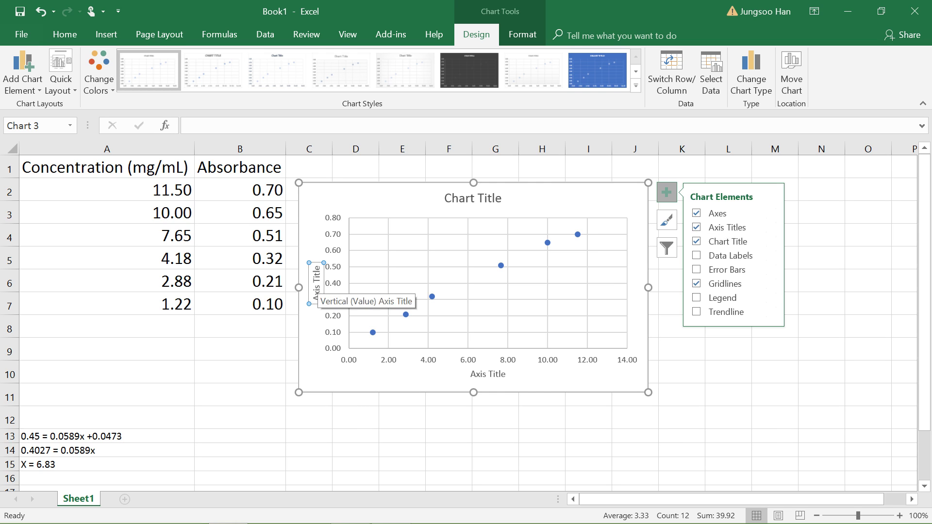
- Title the vertical axis 'Absorbance'
click(314, 275)
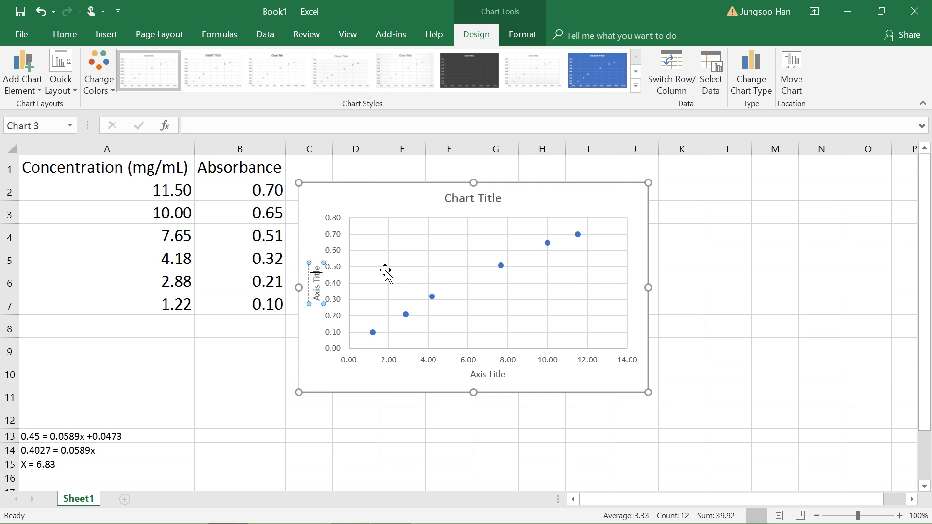
key(BackSpace)
key(BackSpace)
key(BackSpace)
key(BackSpace)
key(BackSpace)
key(BackSpace)
key(BackSpace)
key(BackSpace)
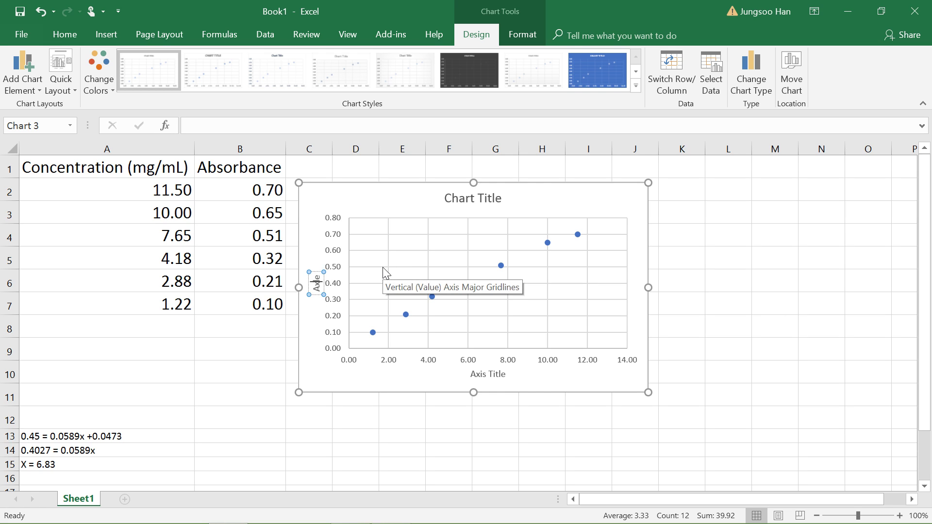
key(Delete)
key(Delete)
text(Absorbance)
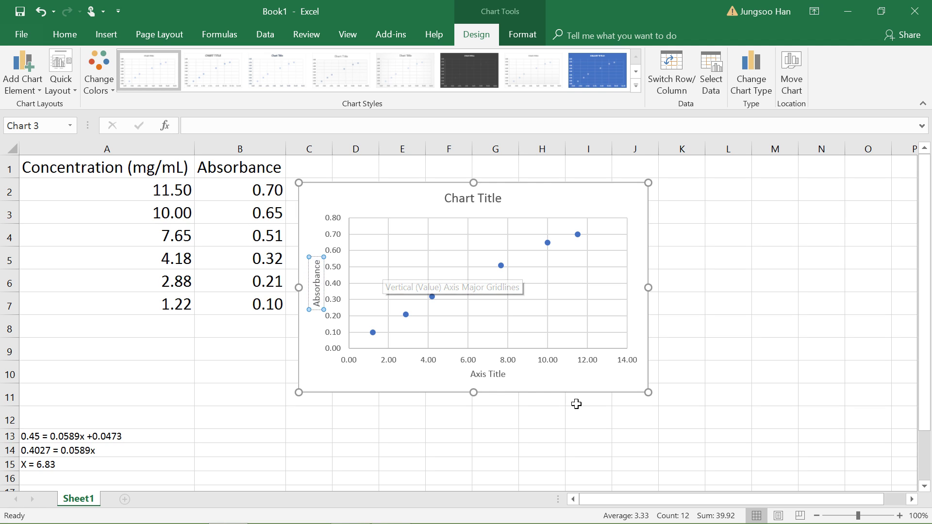
- Title the horizontal axis 'Concentration (mg/mL)'
click(499, 378)
double_click(500, 376)
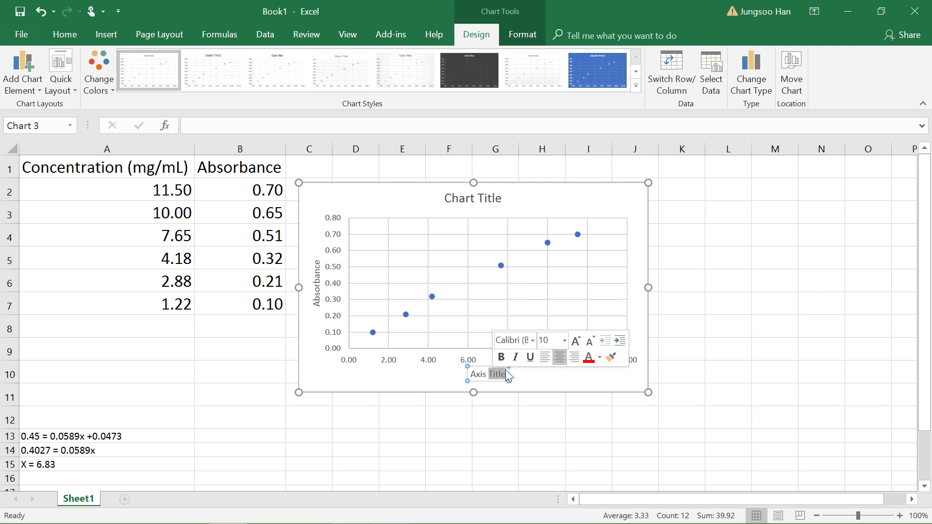
key(BackSpace)
key(BackSpace)
key(BackSpace)
key(BackSpace)
key(BackSpace)
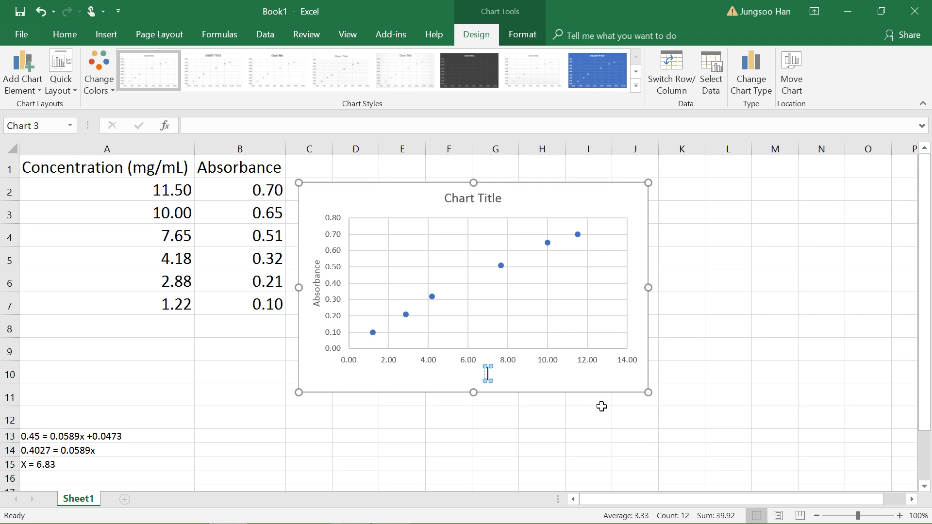
text(Concentration)
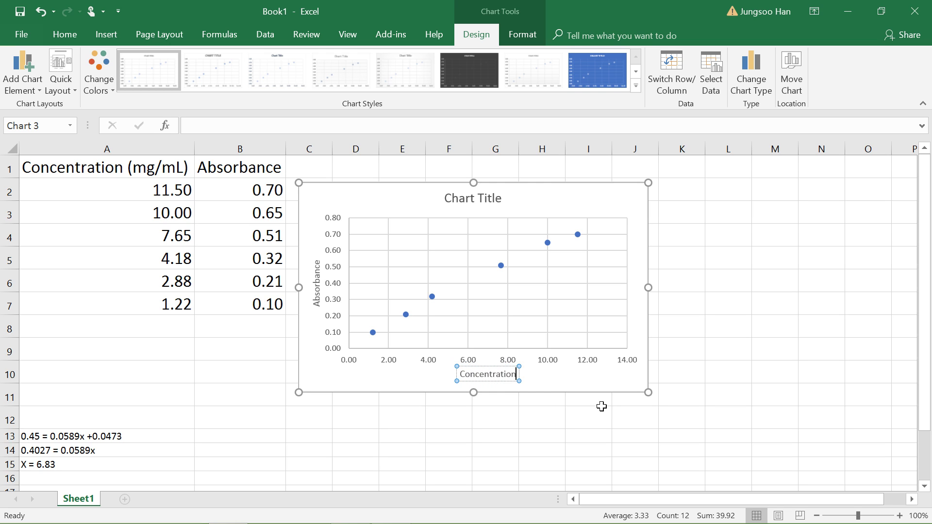
text( (mg)
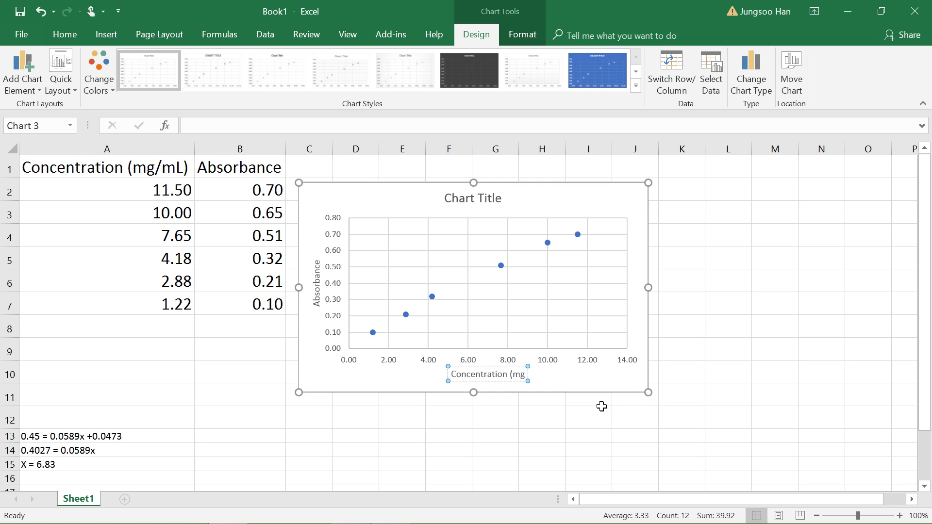
text(/mL))
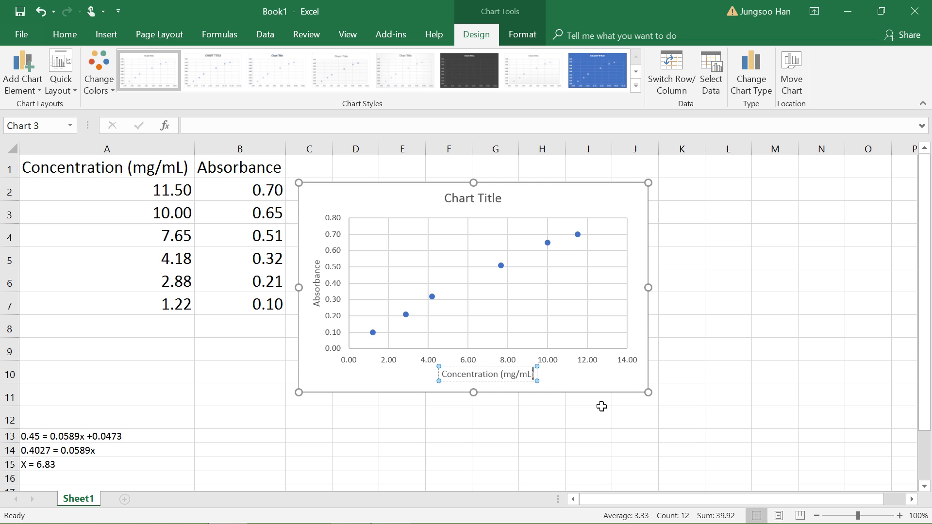
- Replace the chart title text with 'Standard Curve'
click(552, 200)
click(481, 195)
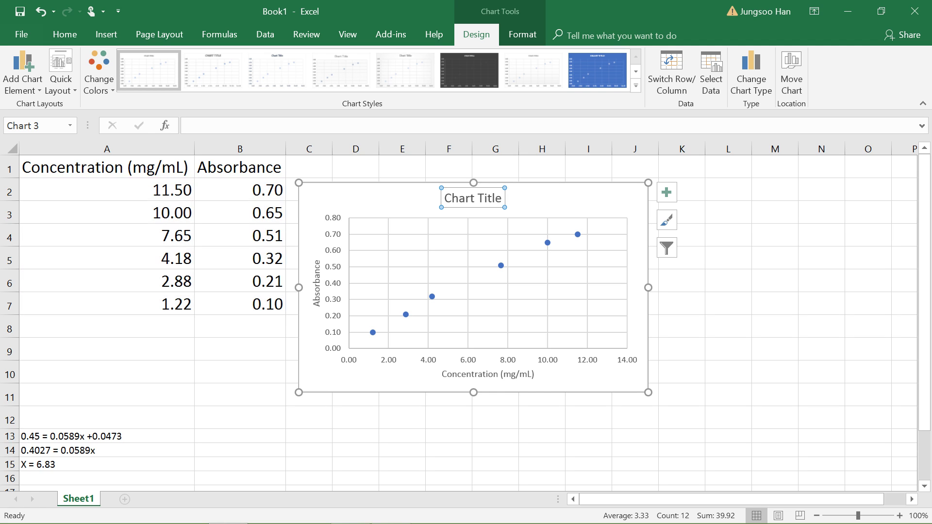
drag(444, 198, 507, 199)
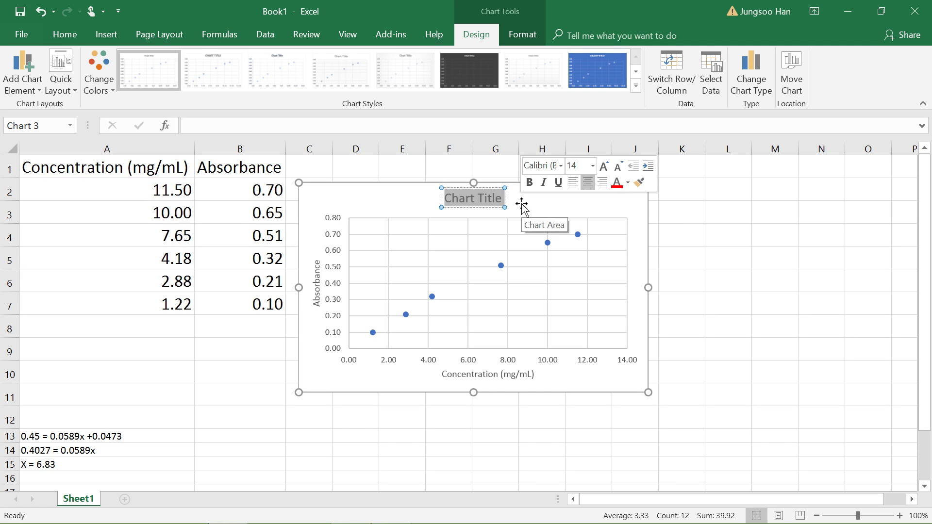
text(Standard Curve)
click(580, 197)
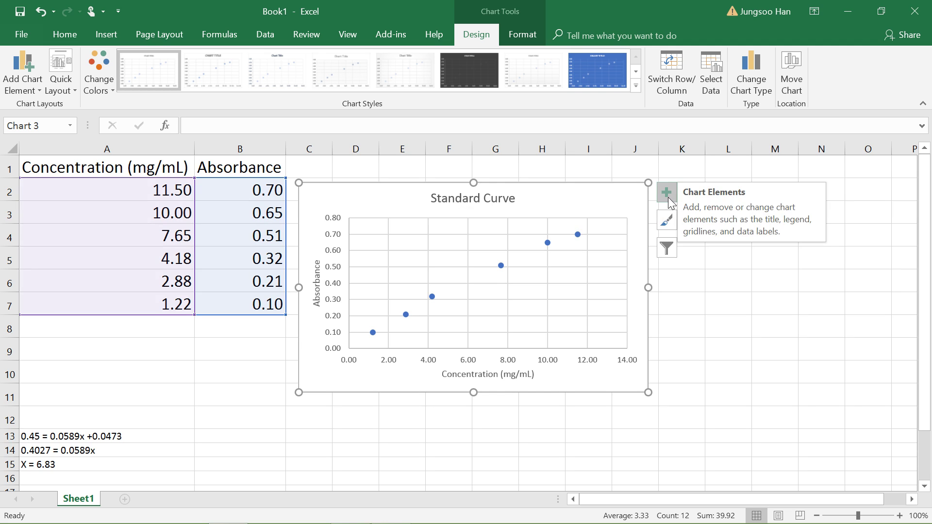
- Add a linear trendline and display its equation y = 0.0589x + 0.0473 on the chart
click(667, 193)
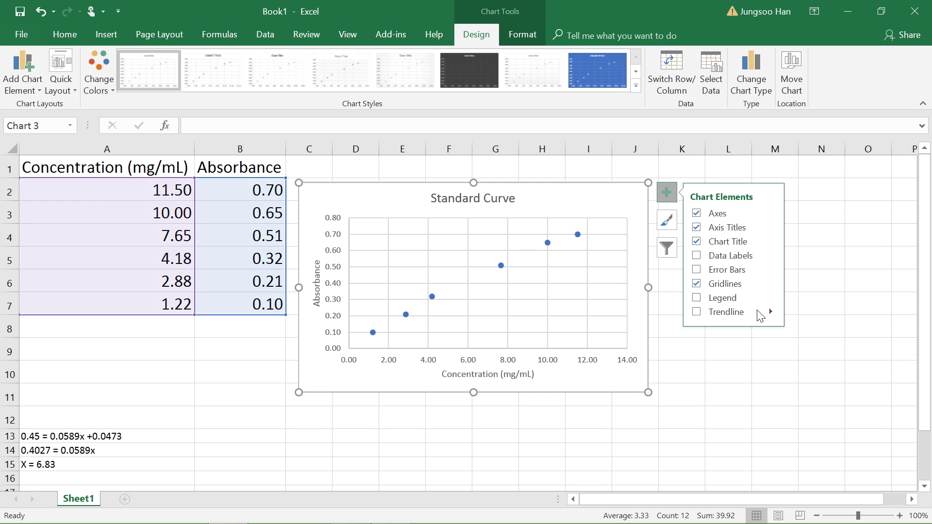
click(771, 311)
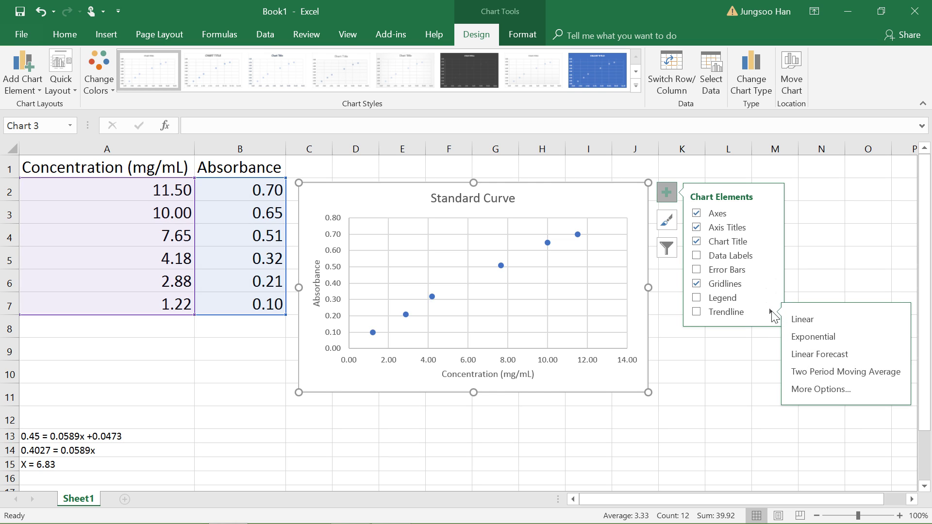
click(802, 388)
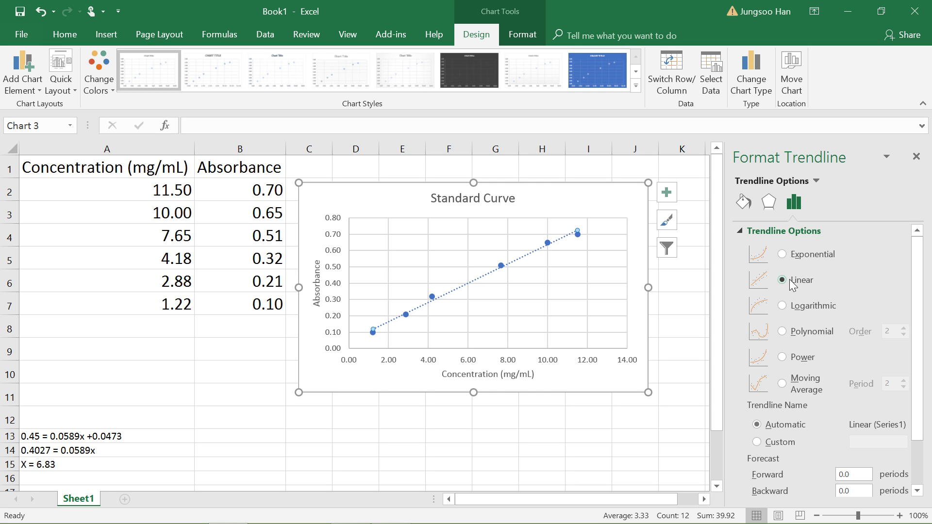
scroll(790, 281, down, 1)
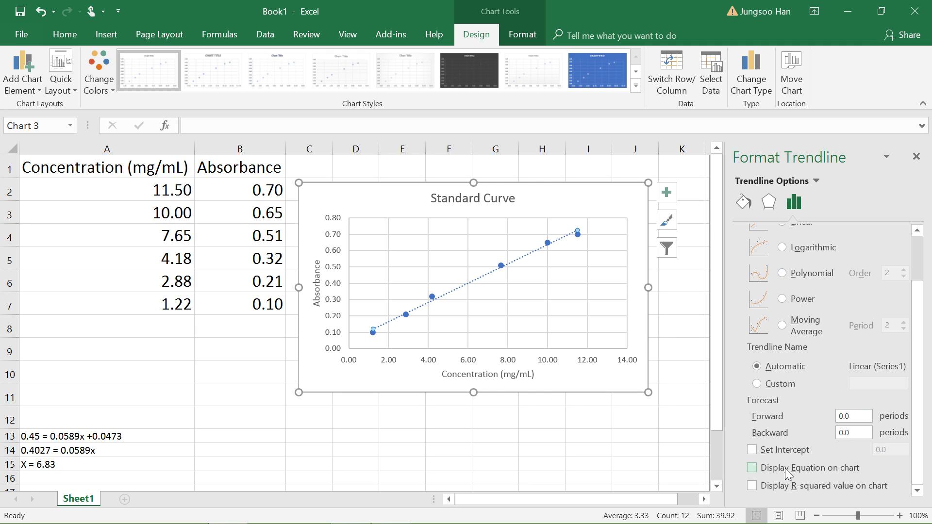
click(752, 468)
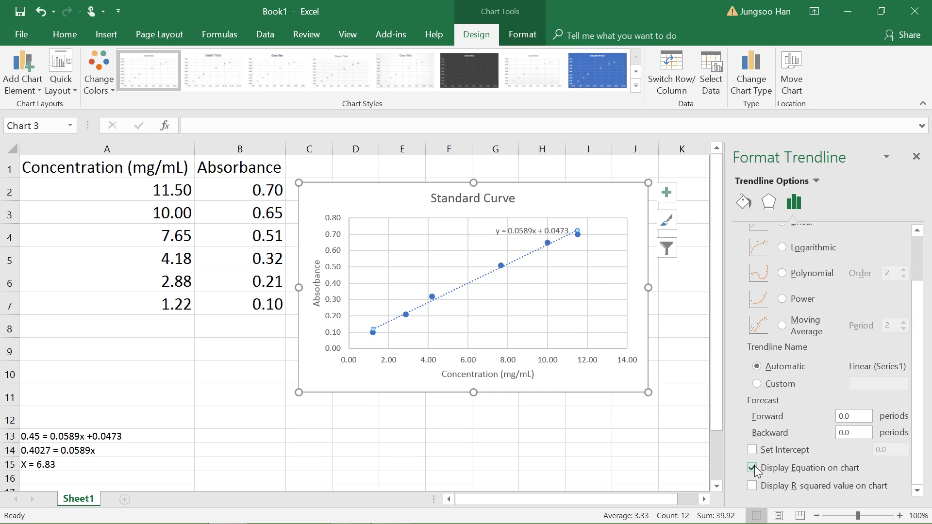
- Close the trendline settings, drag the equation label left, and select its text
click(916, 158)
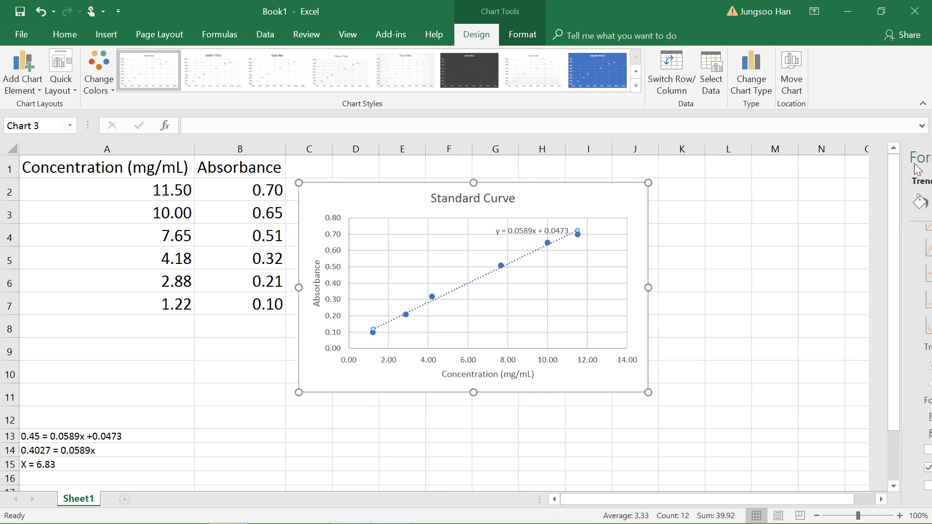
click(510, 232)
drag(521, 224, 465, 224)
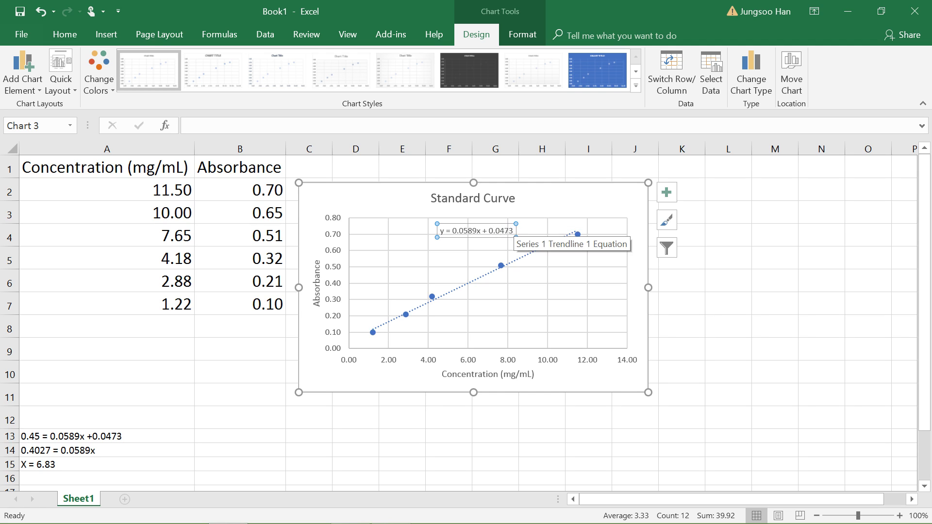
drag(512, 231, 440, 231)
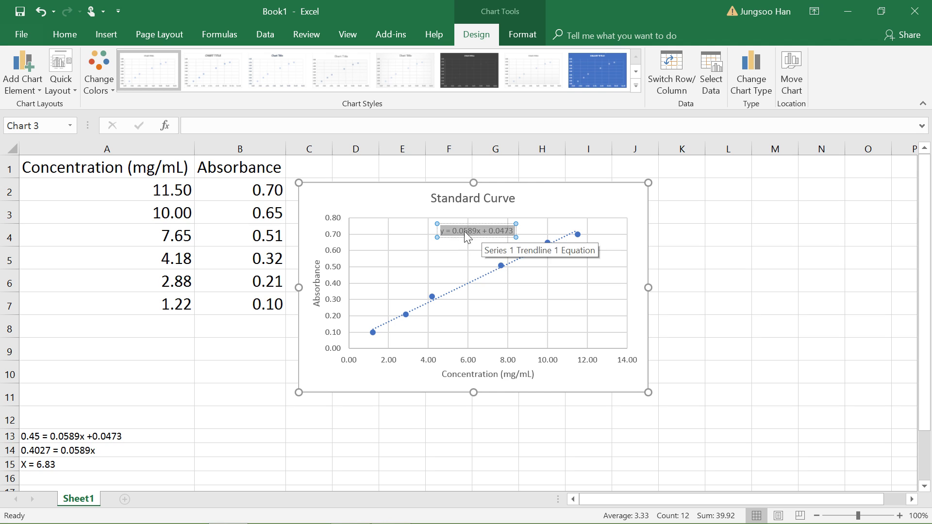
- Increase the trendline equation's font size from 9 to 14 point
click(65, 34)
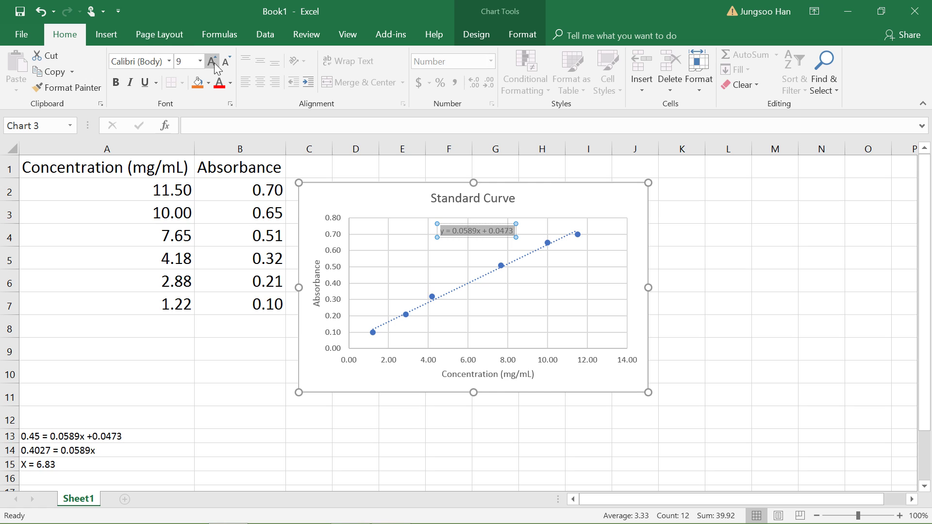
click(212, 61)
click(212, 61)
click(212, 61)
click(212, 61)
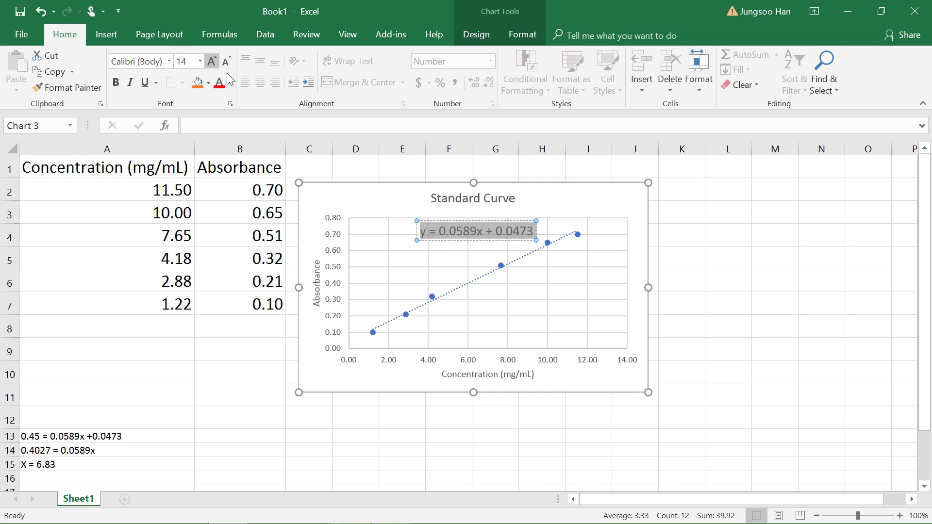
click(560, 291)
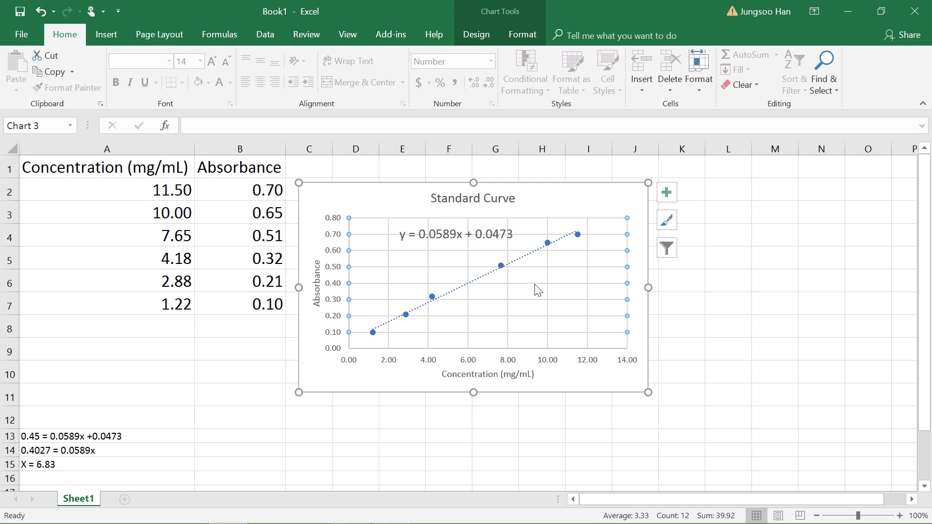
click(435, 232)
click(452, 219)
- Nudge the plot area slightly right within the chart, then select the trendline
drag(462, 221, 467, 220)
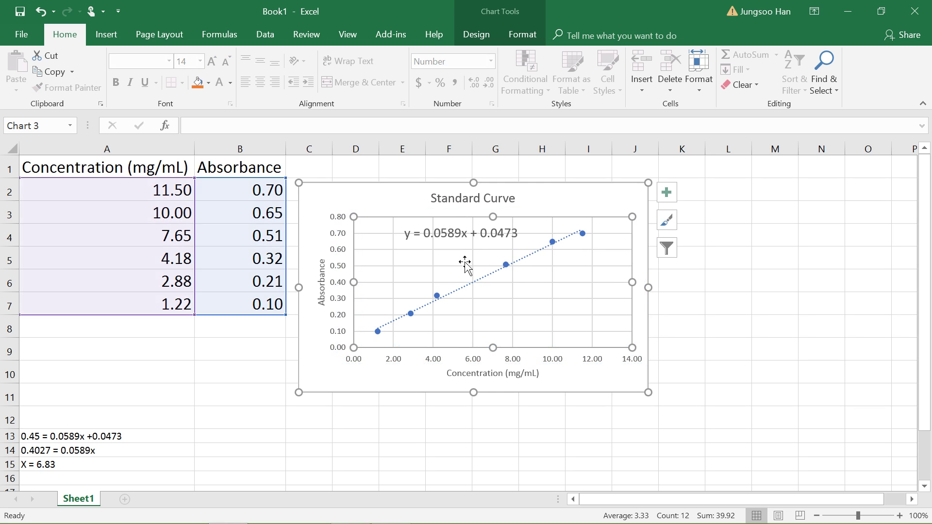
click(467, 288)
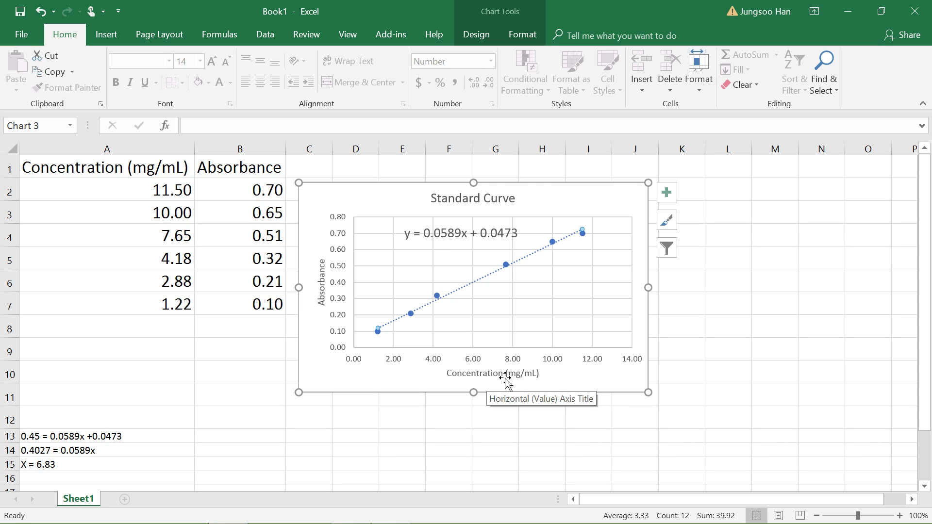
click(76, 440)
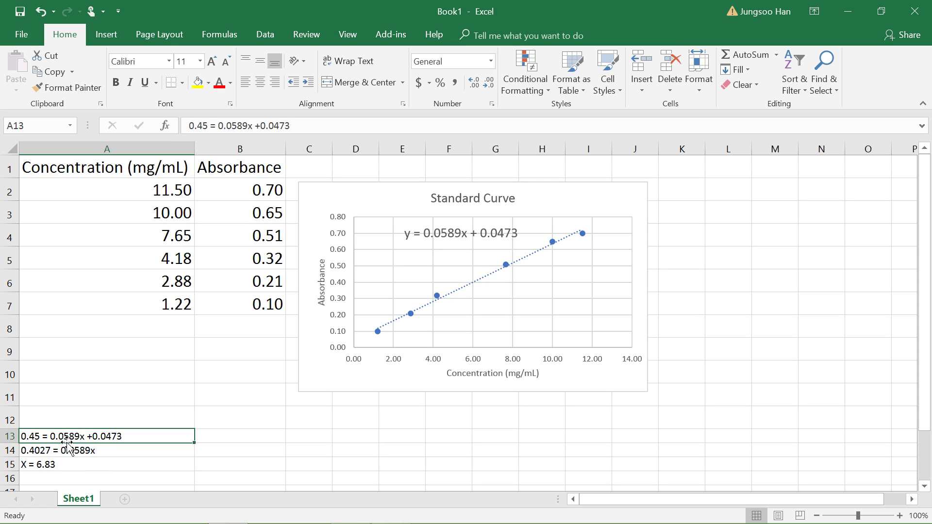
click(54, 462)
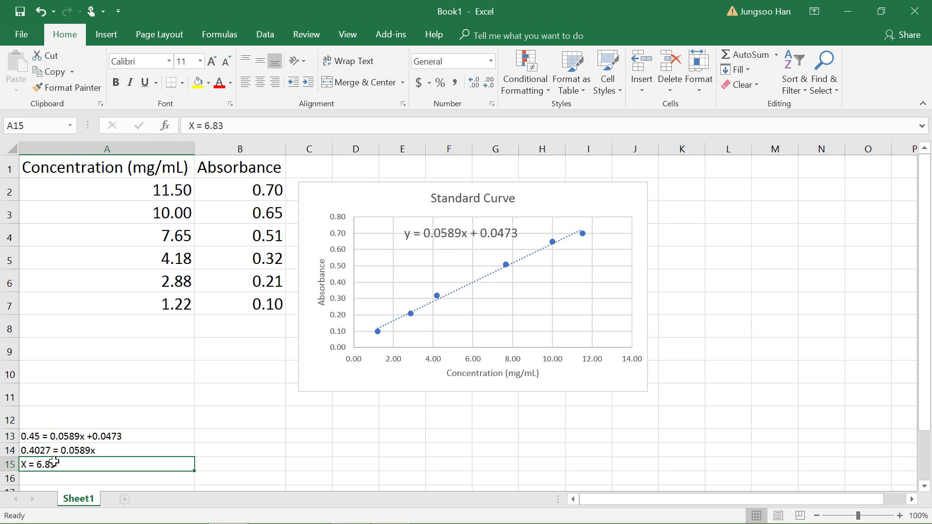
click(105, 436)
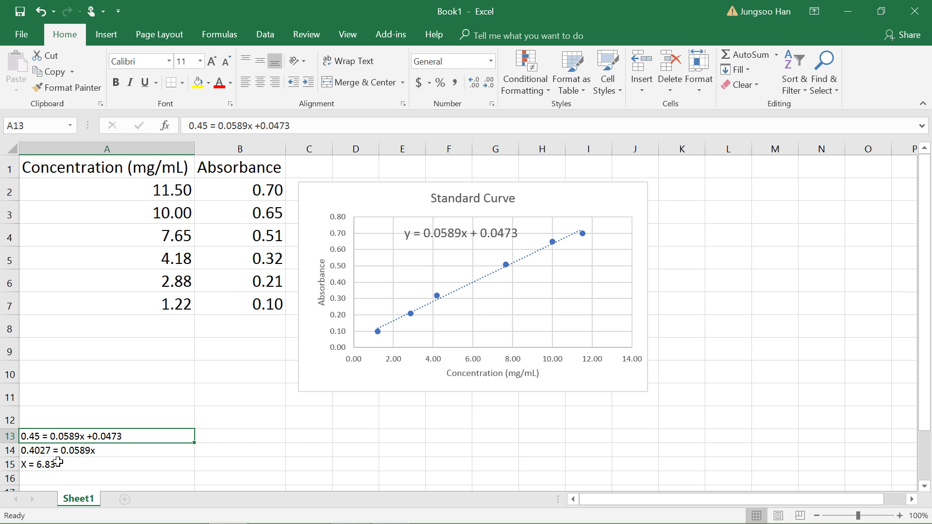
click(85, 453)
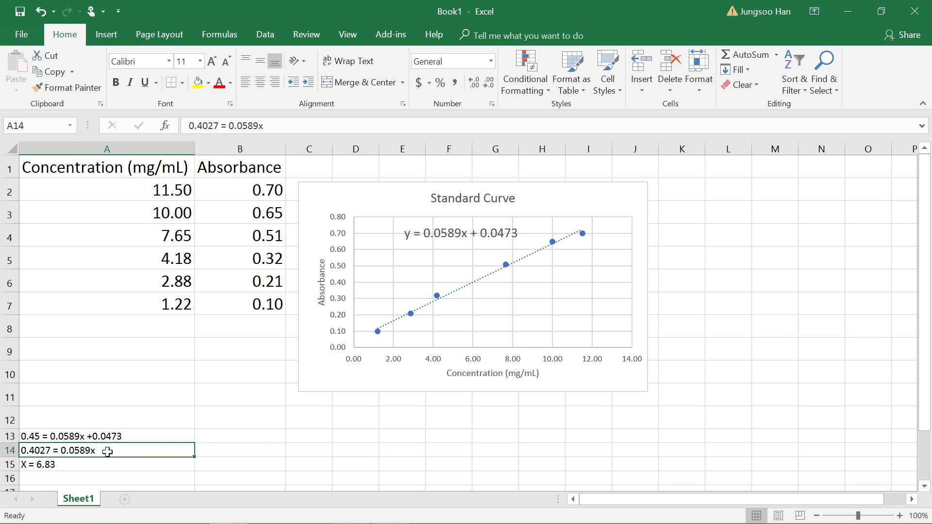
click(53, 467)
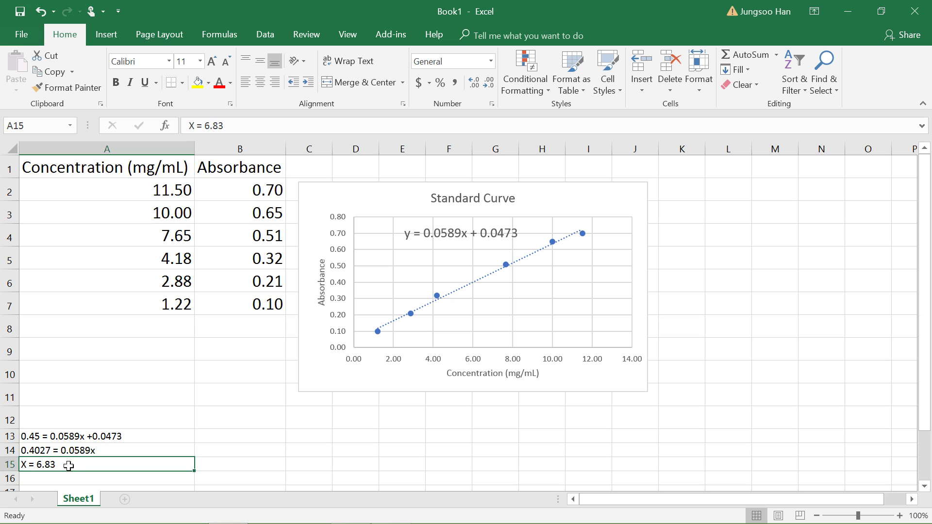
key(F2)
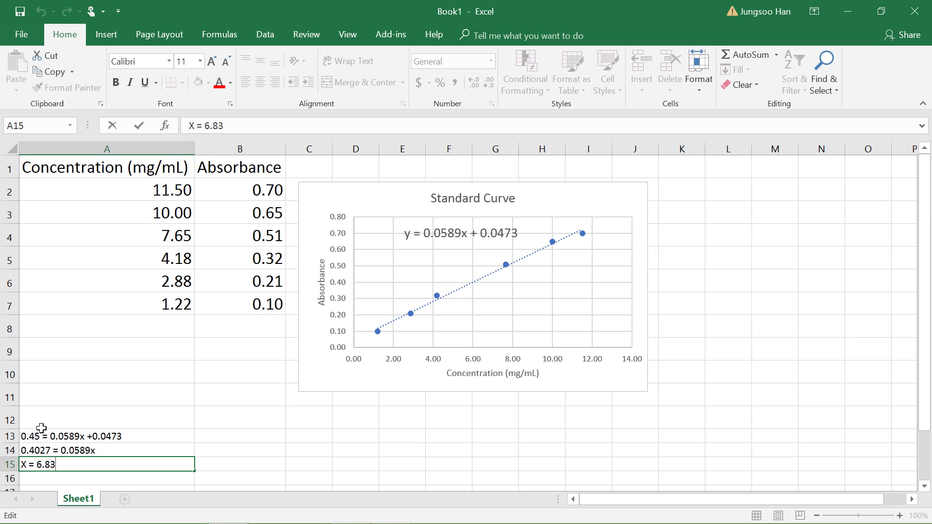
click(35, 481)
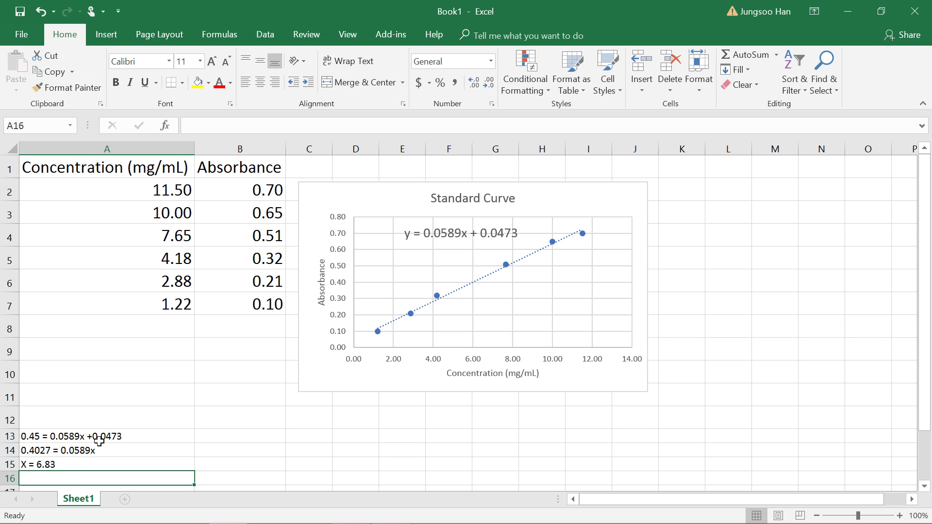
click(416, 437)
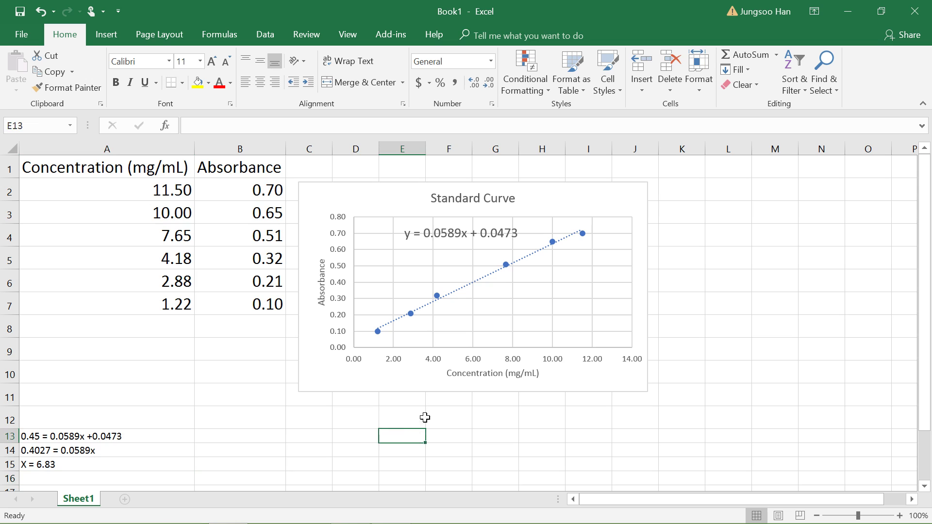
- Open the Format Axis settings for the horizontal concentration axis
click(387, 381)
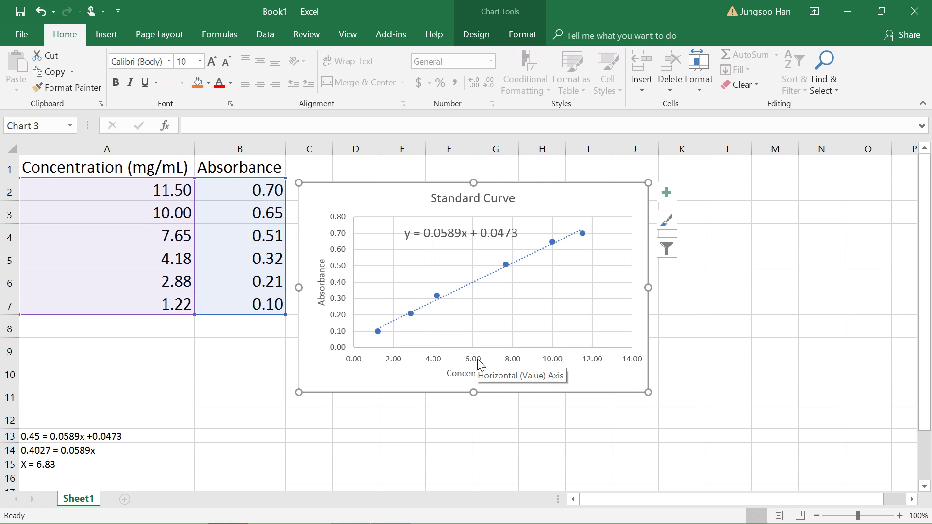
click(477, 359)
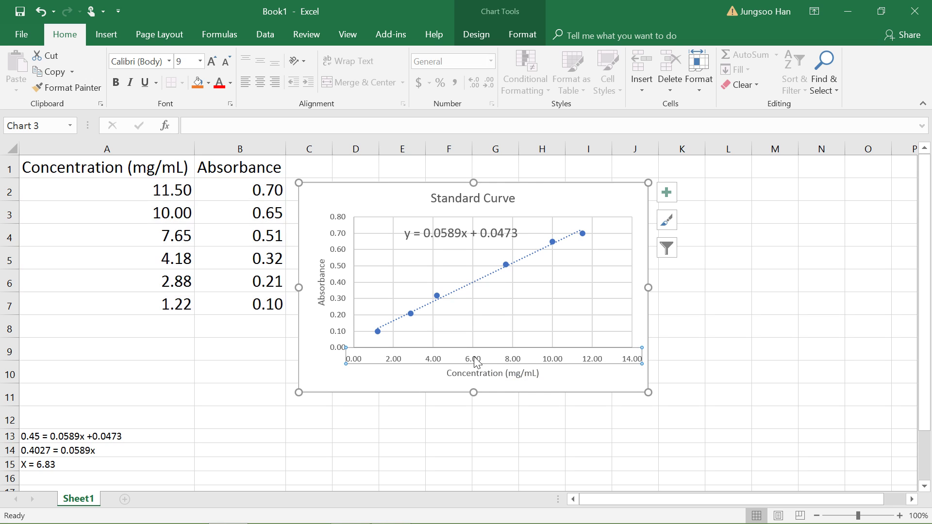
double_click(476, 361)
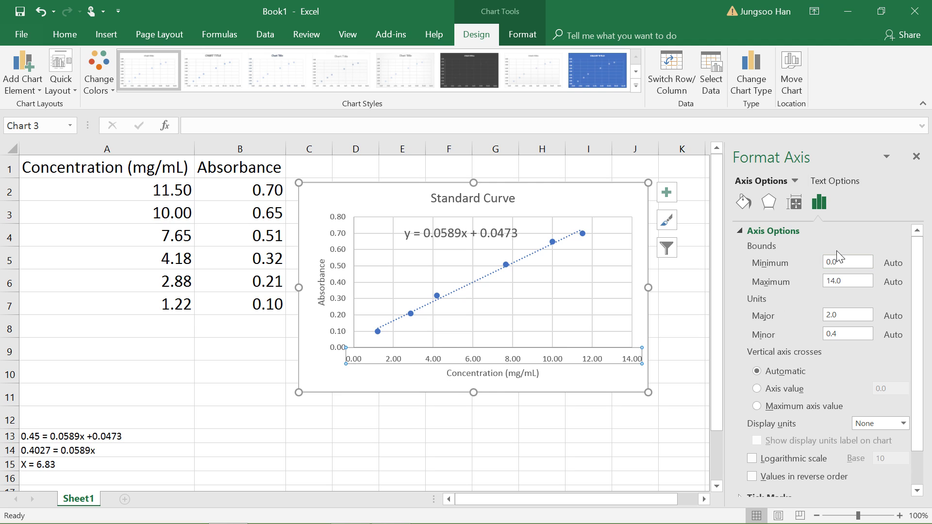
- Set the concentration axis bounds to 1.0–12.0, major unit 1.0 and minor unit 0.2
click(827, 262)
click(831, 280)
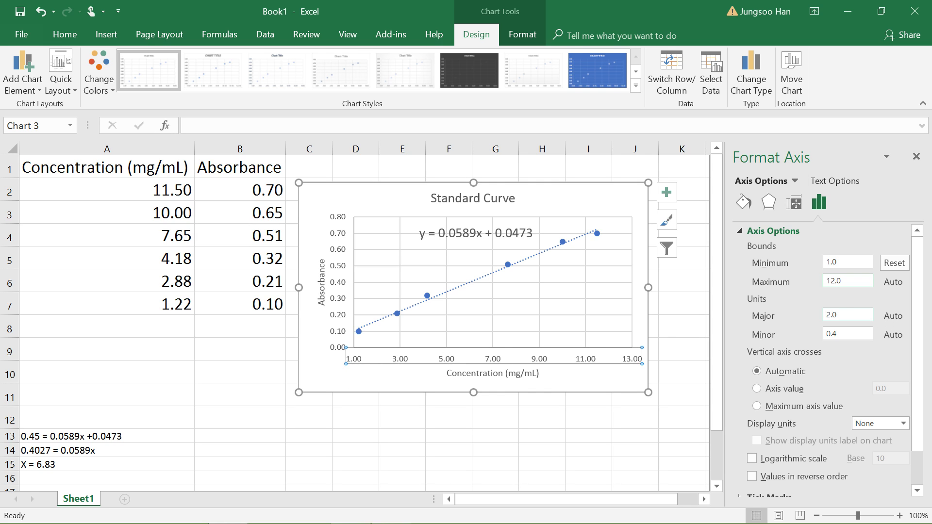
click(831, 314)
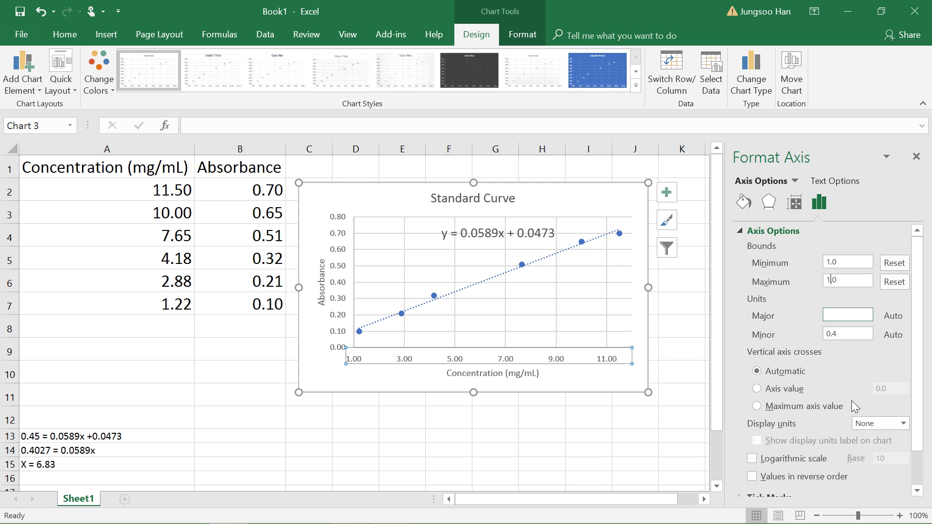
scroll(851, 401, down, 2)
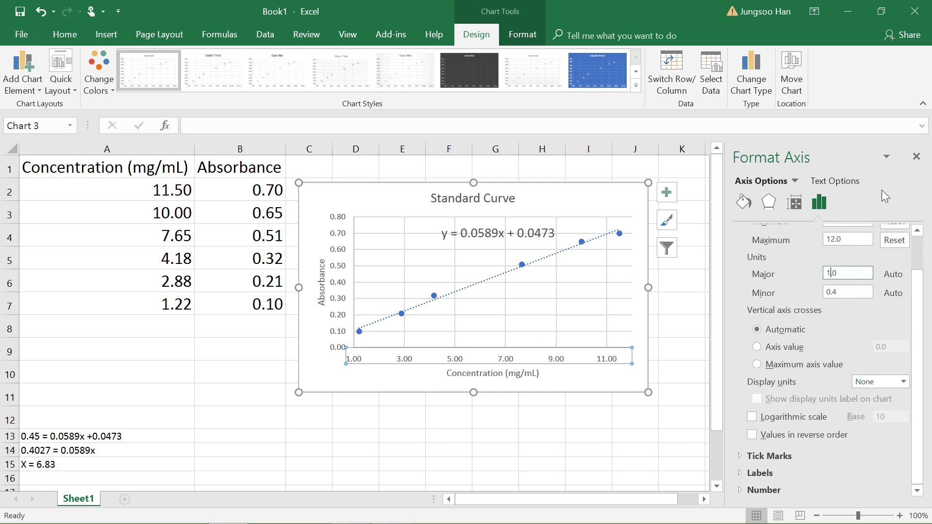
click(857, 292)
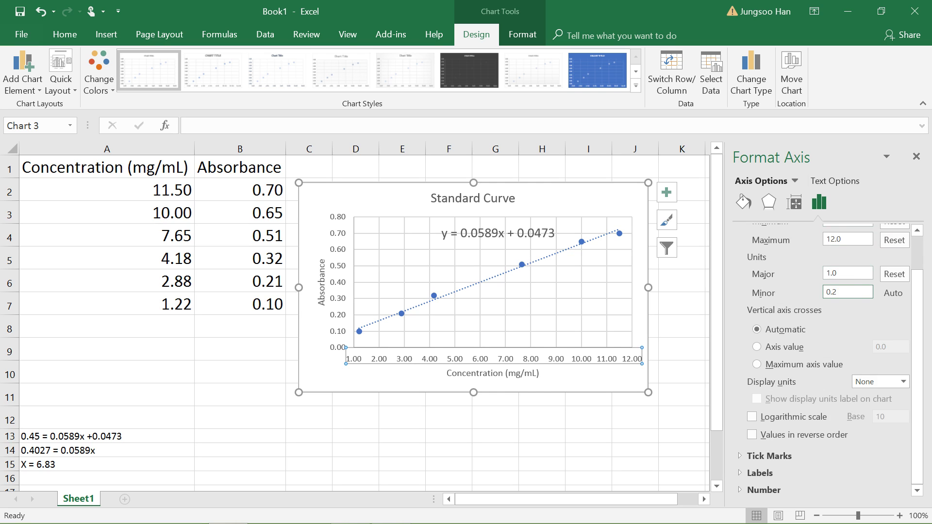
- Review the vertical absorbance axis bounds (0.00–0.80) in Format Axis and close the pane
click(916, 157)
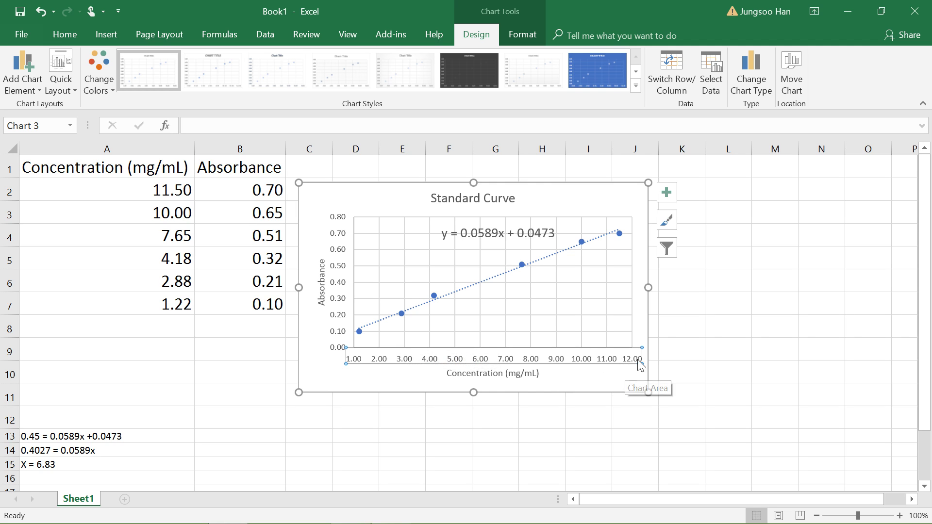
click(640, 318)
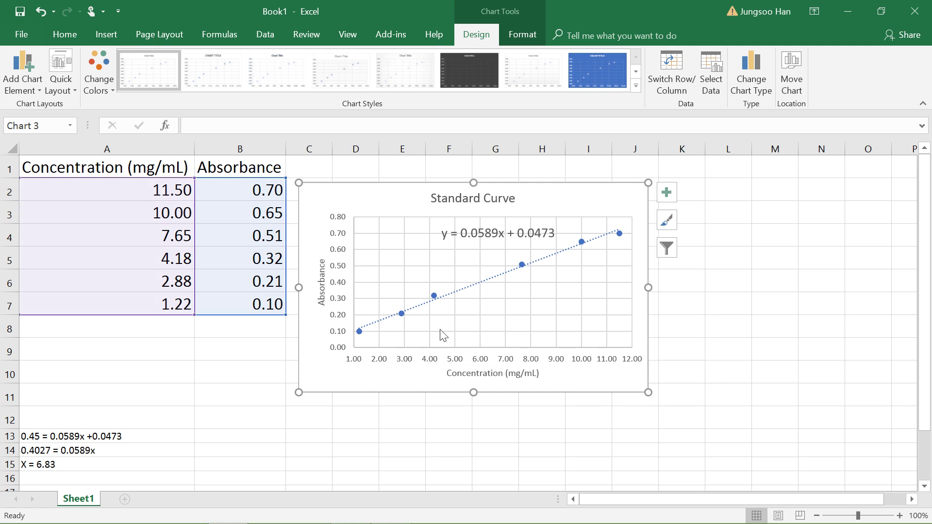
click(342, 272)
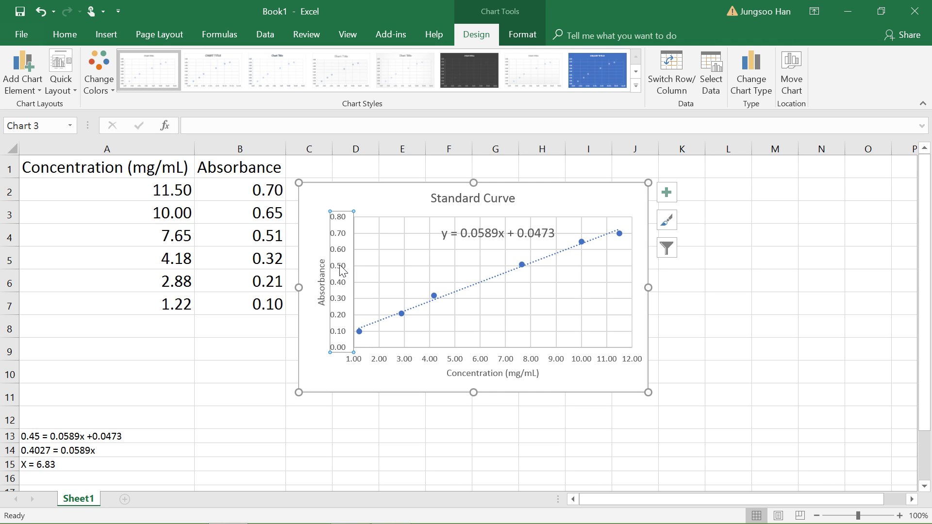
double_click(342, 272)
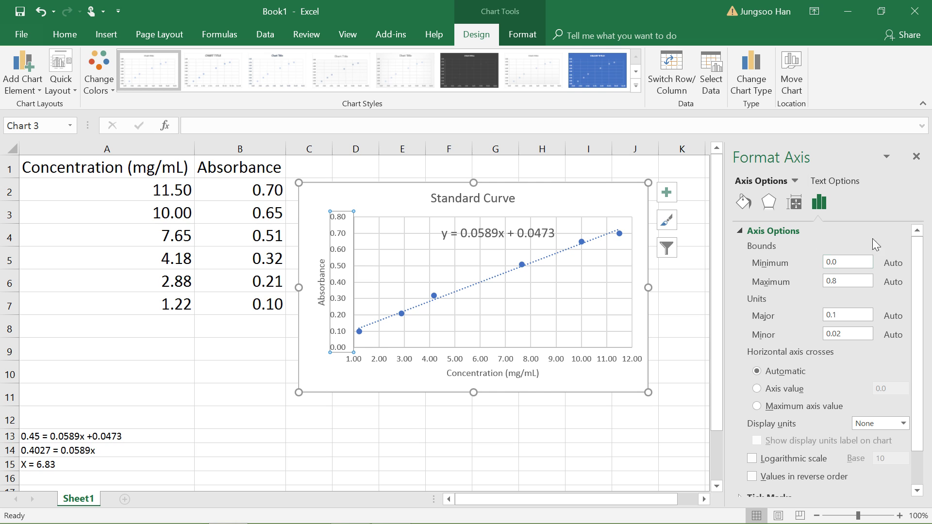
click(916, 156)
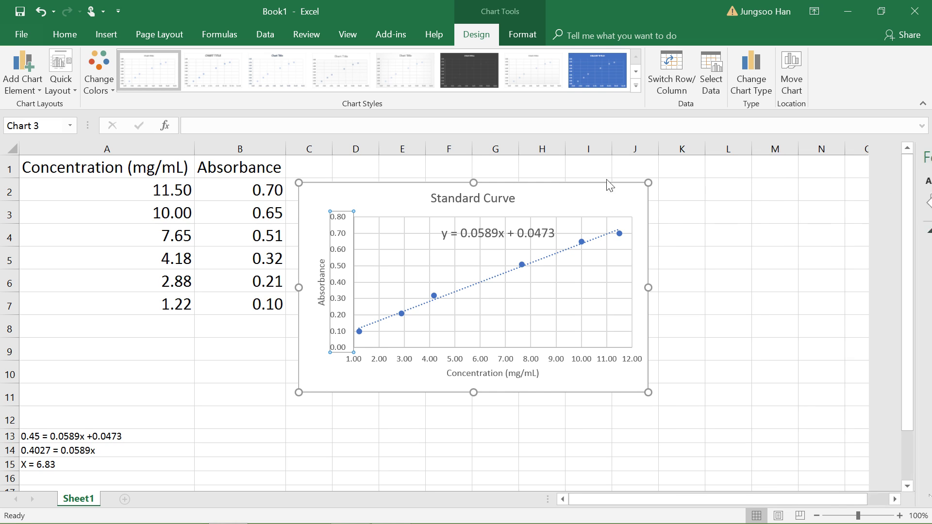
click(645, 203)
- Uncheck Primary Major Vertical gridlines, keep Primary Major Horizontal checked, and verify the chart
click(671, 196)
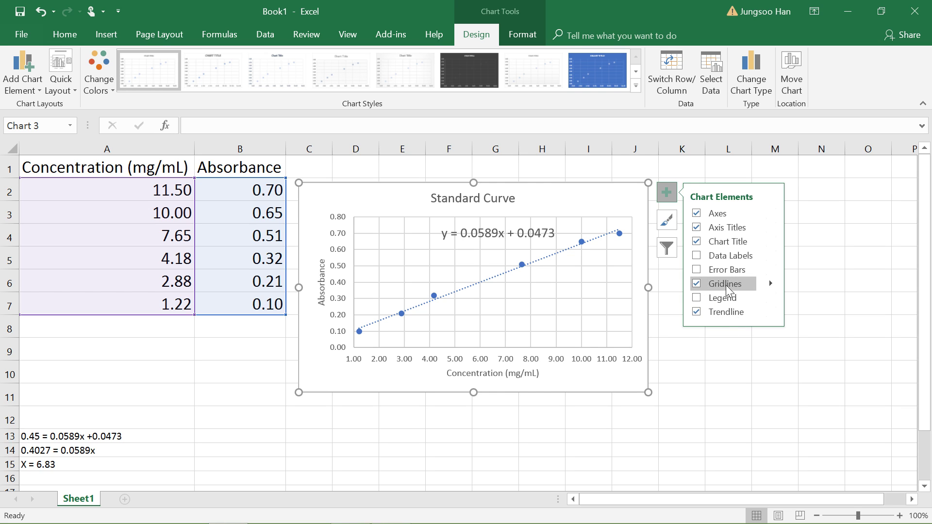
click(771, 285)
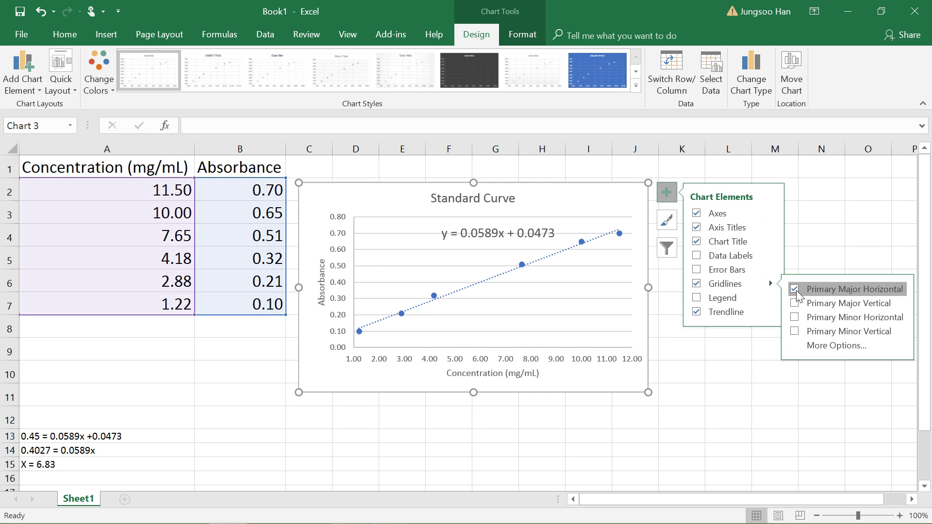
click(794, 289)
click(796, 304)
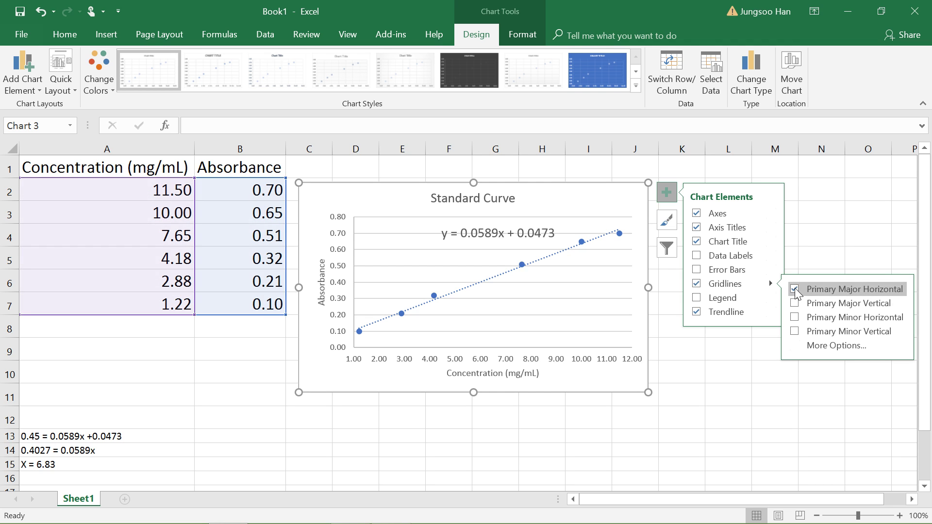
click(793, 289)
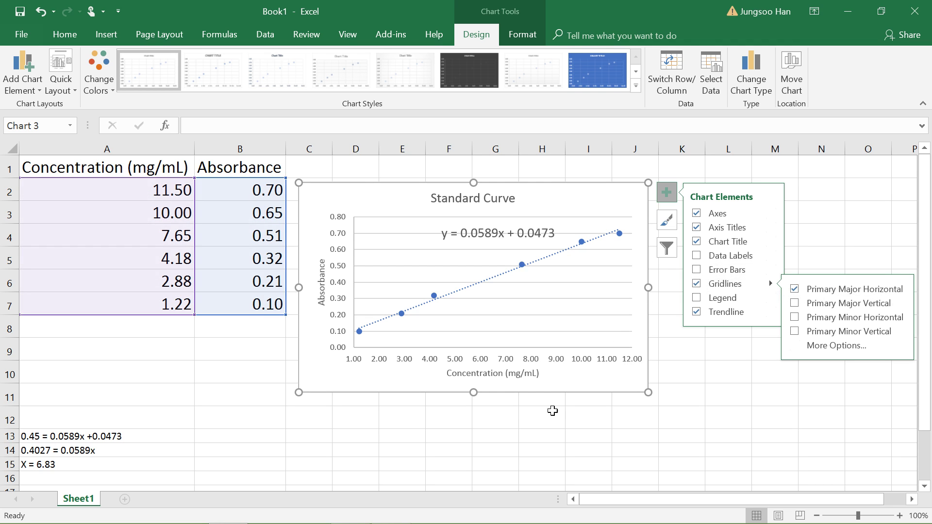
click(514, 413)
click(340, 199)
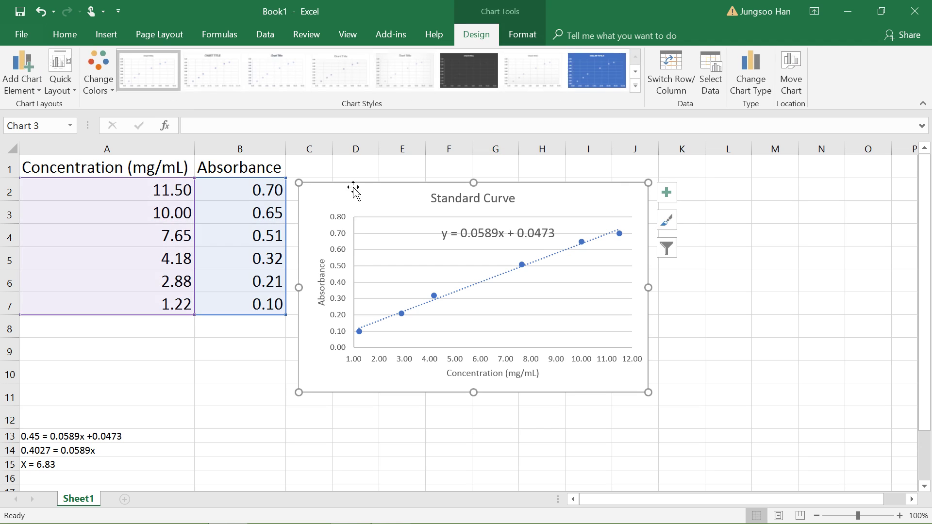